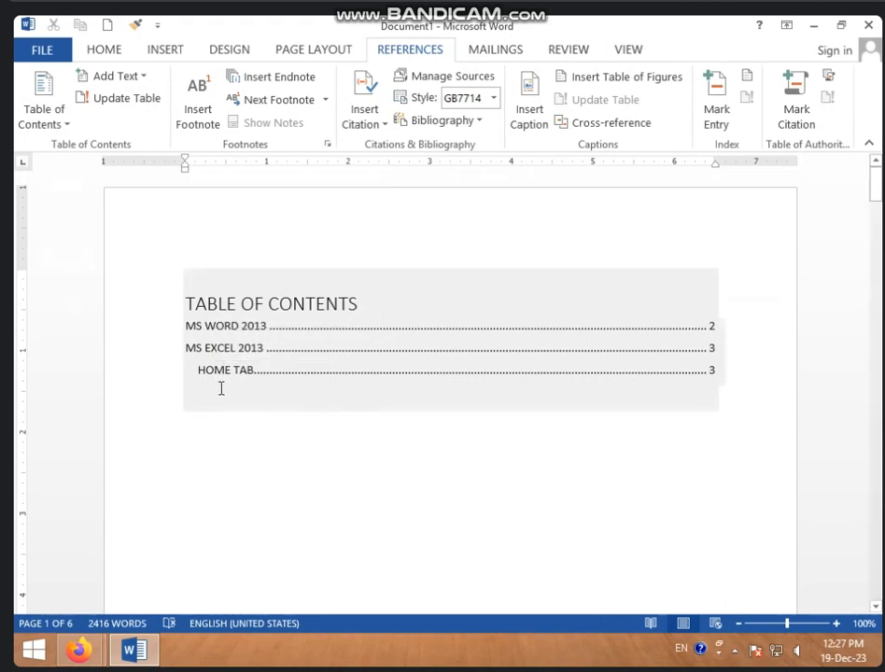
# Add a new line reading CLIPBOARD after the first paragraph under the MS WORD 2013 heading
pyautogui.scroll(-3, 186, 393)
pyautogui.scroll(3, 178, 397)
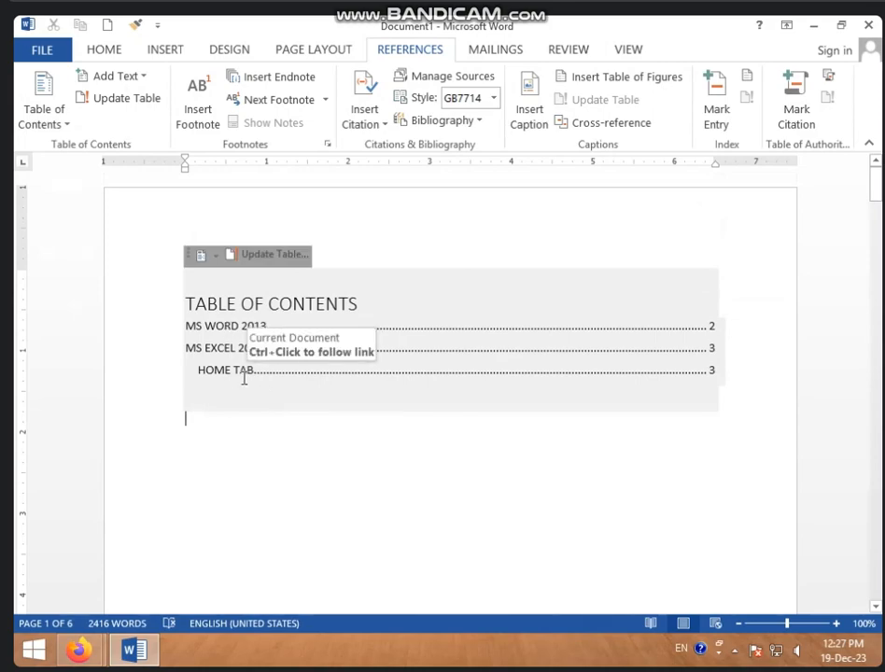
pyautogui.scroll(-14, 243, 379)
pyautogui.scroll(-20, 244, 394)
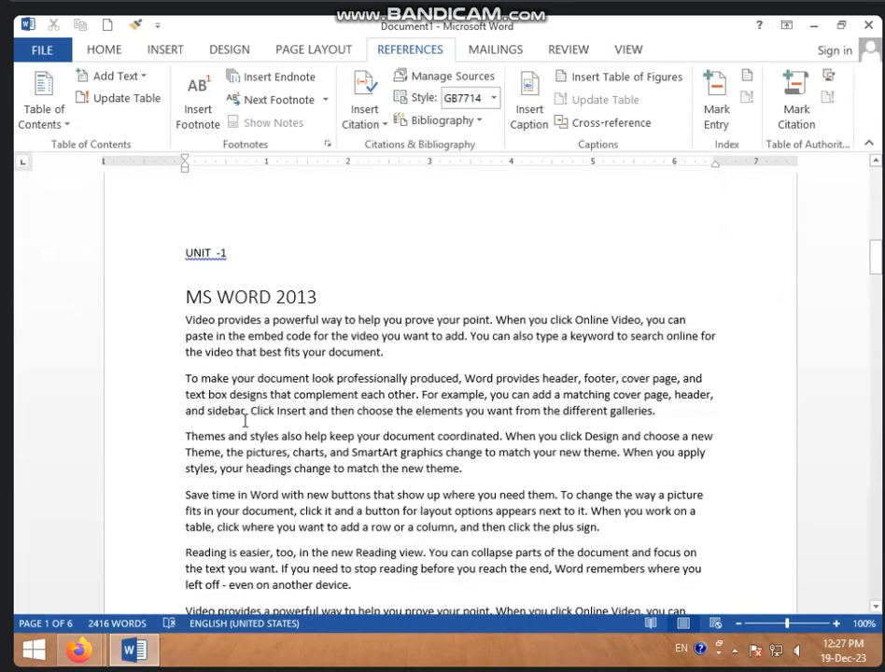
pyautogui.scroll(15, 254, 477)
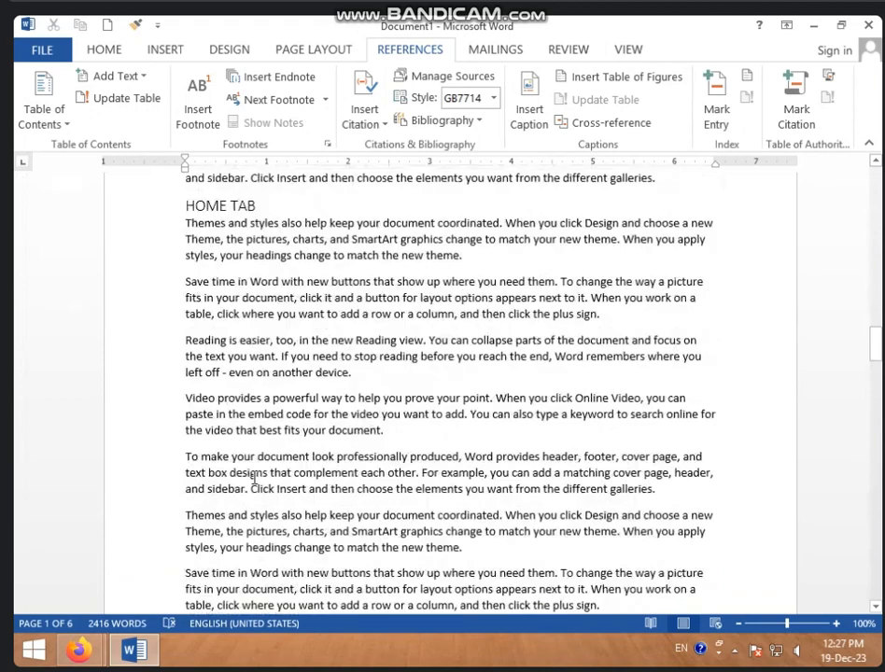
pyautogui.scroll(3, 254, 477)
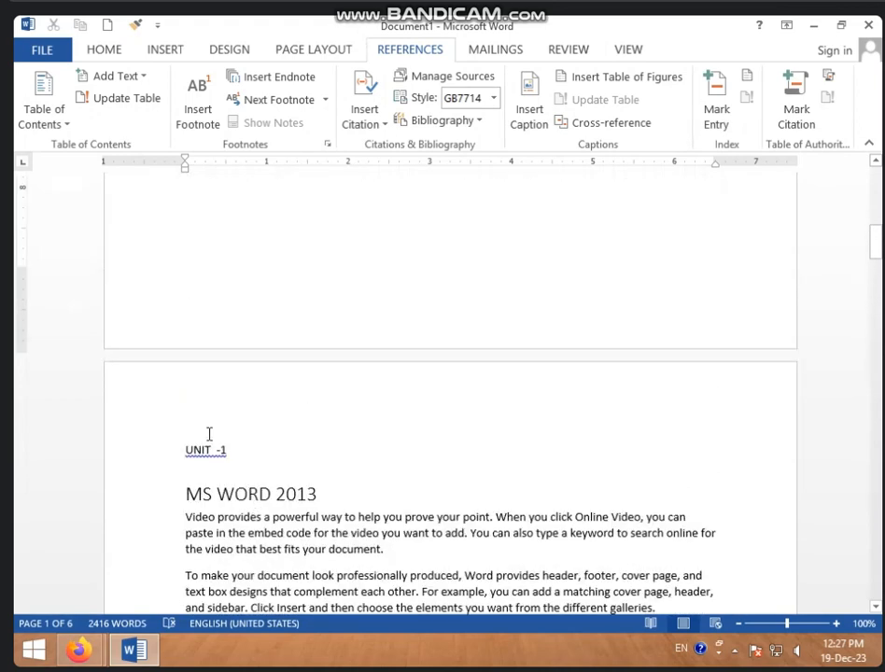
pyautogui.click(423, 552)
pyautogui.press('Return')
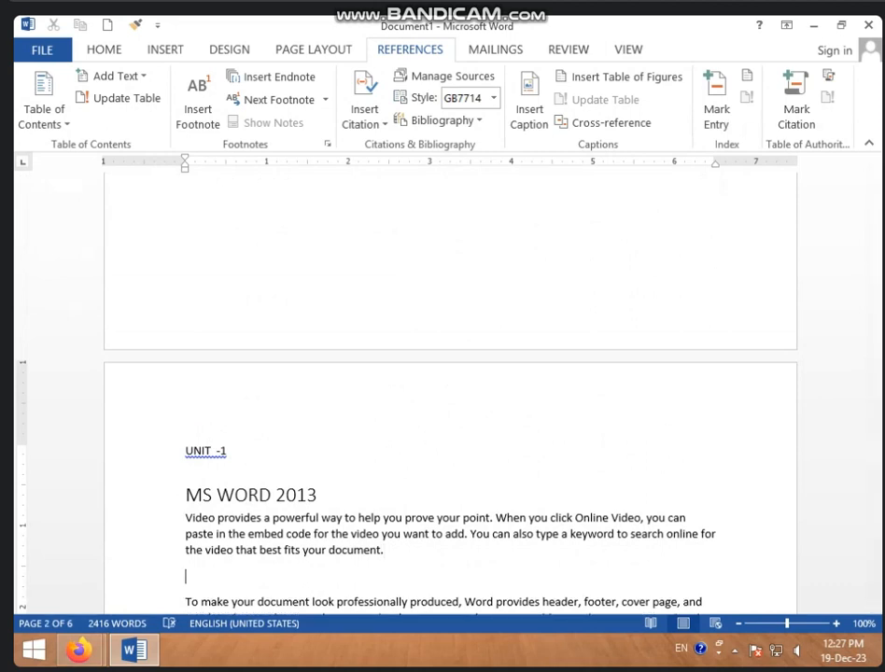
pyautogui.write('CLI')
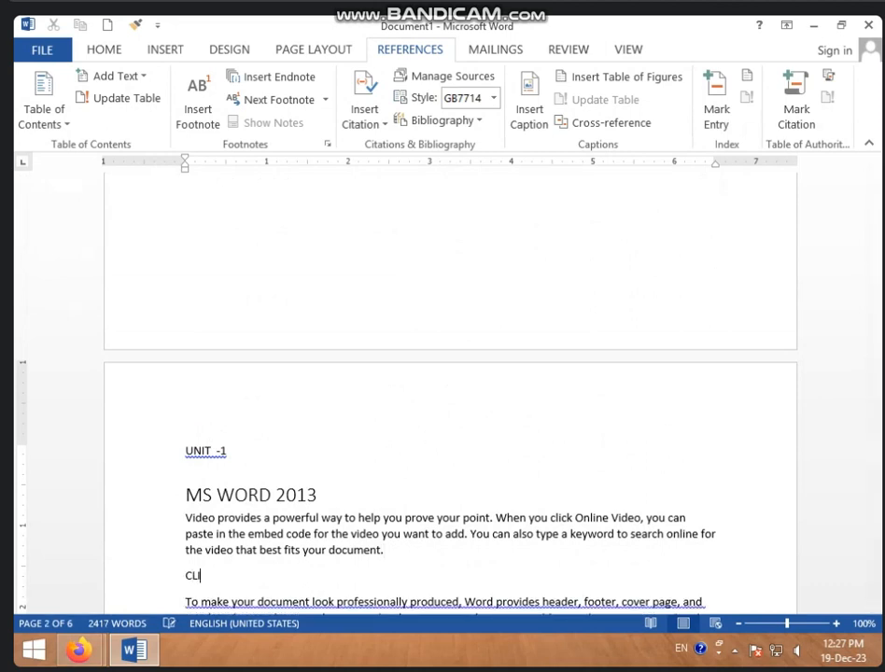
pyautogui.write('PBOARD')
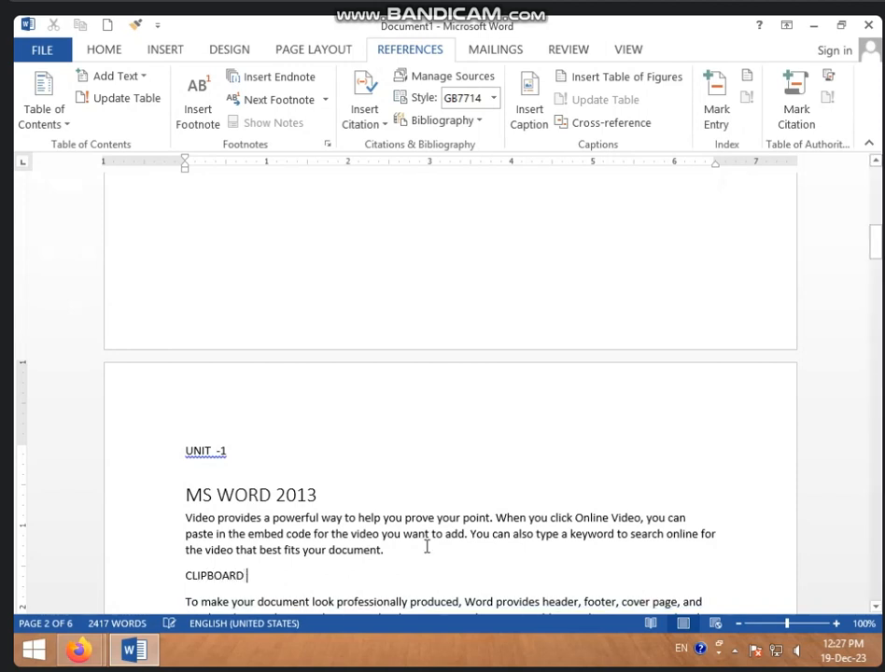
# Apply the Heading 2 style to the CLIPBOARD line
pyautogui.doubleClick(204, 576)
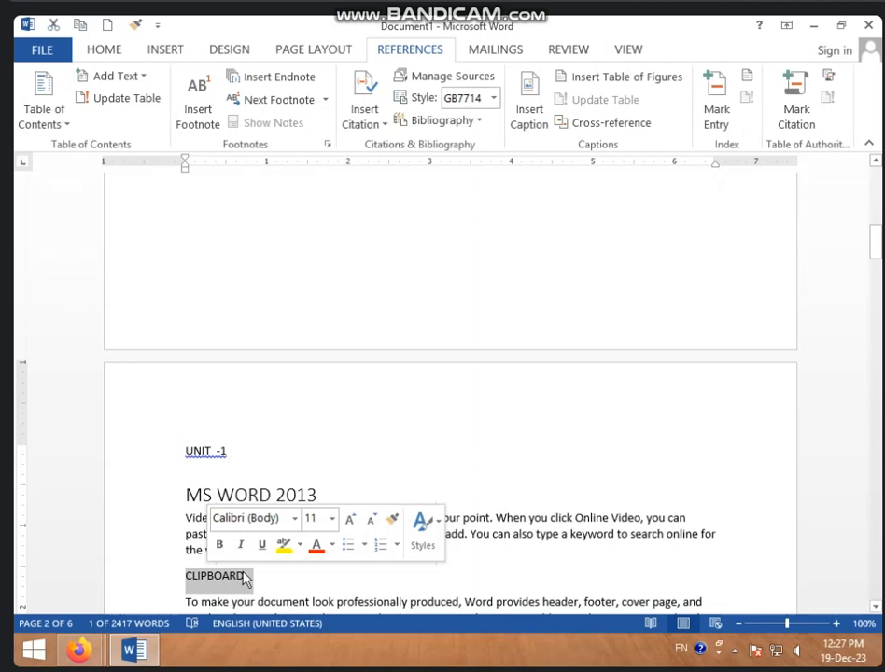
pyautogui.click(117, 51)
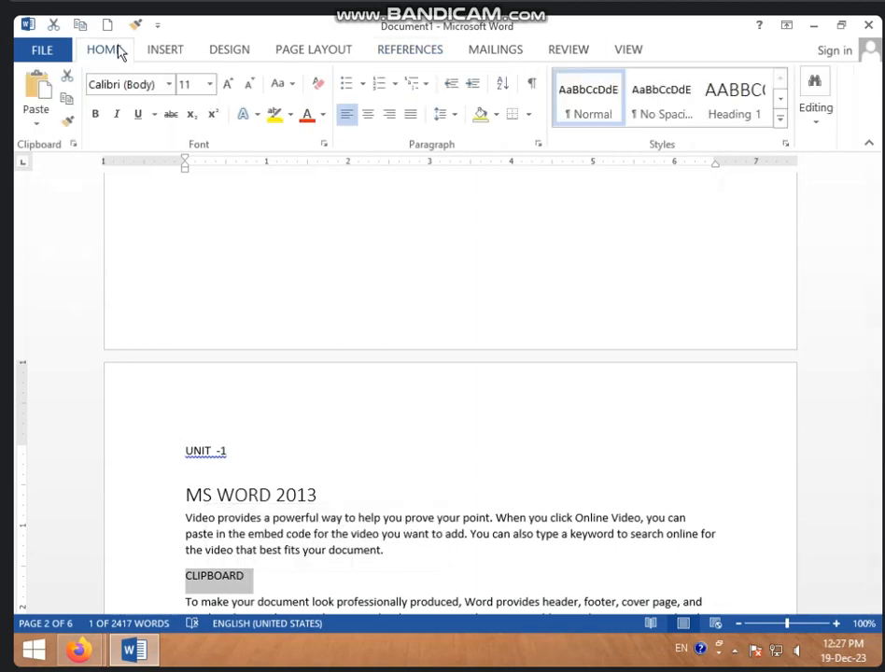
pyautogui.click(780, 117)
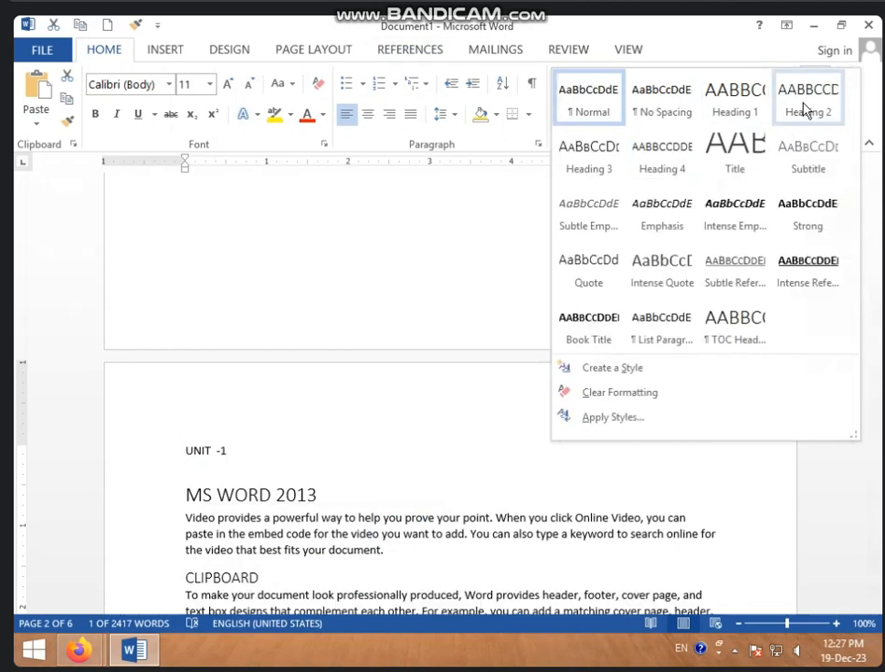
pyautogui.click(806, 108)
pyautogui.click(233, 558)
# Update the entire table of contents on the first page, not only its page numbers
pyautogui.scroll(10, 229, 557)
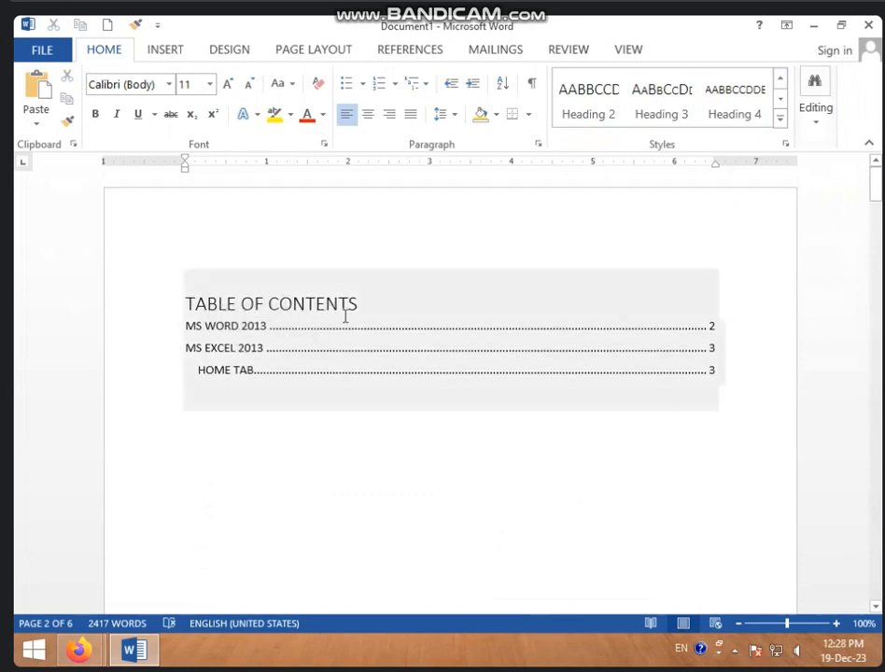
pyautogui.click(238, 349)
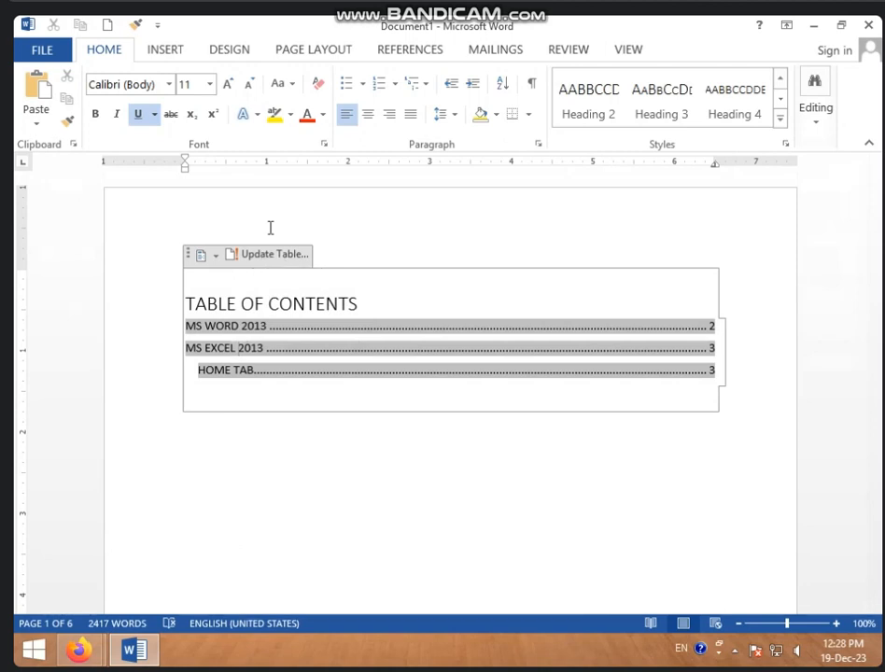
pyautogui.click(410, 49)
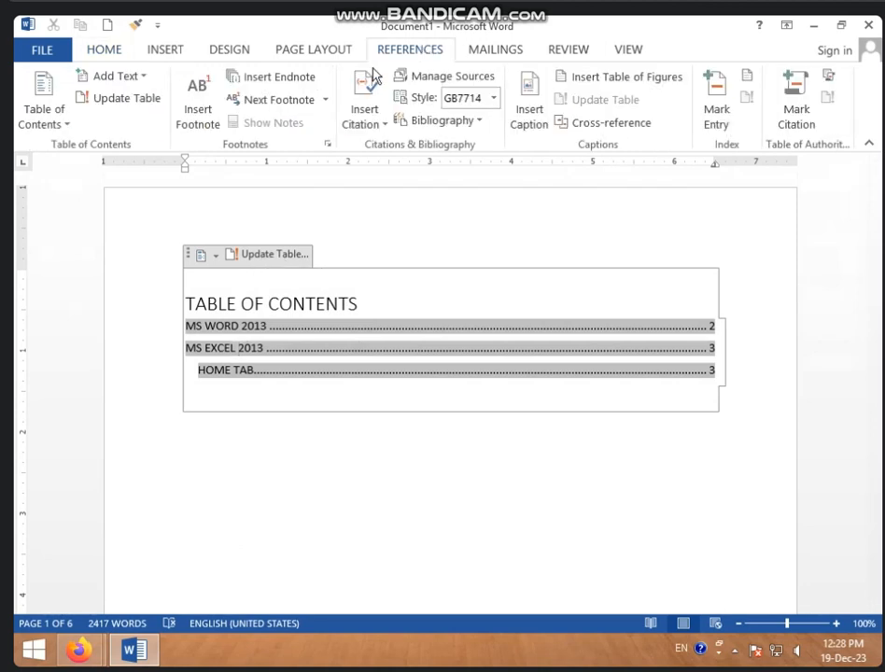
pyautogui.click(128, 99)
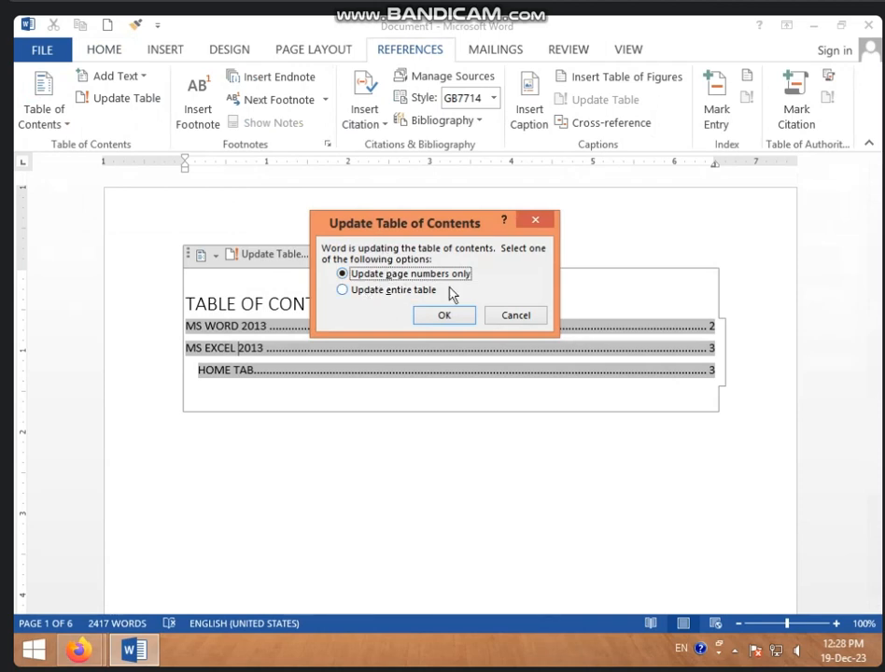
pyautogui.click(408, 291)
pyautogui.click(435, 318)
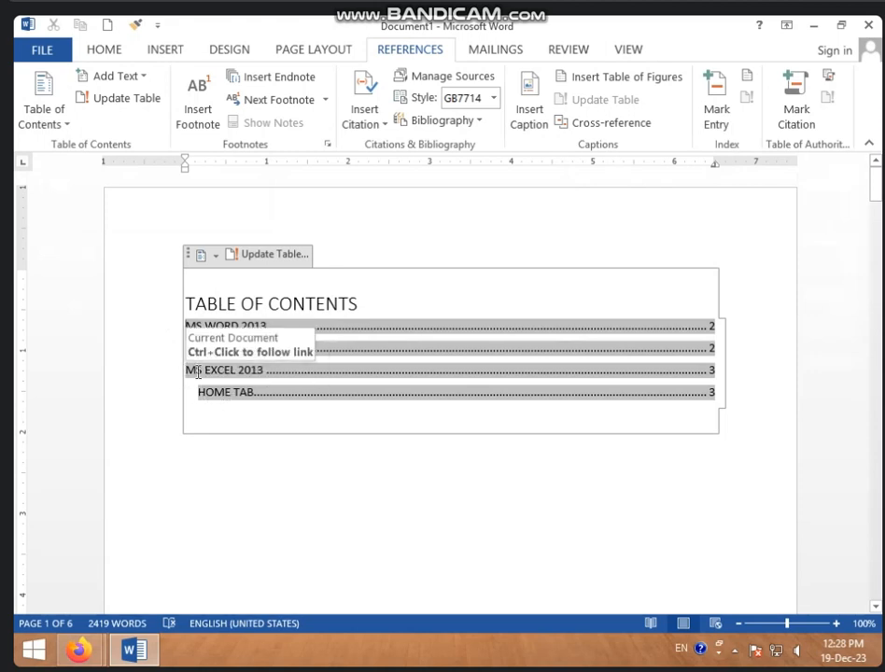
# Follow the MS EXCEL 2013 link in the table of contents and return to the start of Unit 1
pyautogui.scroll(-2, 200, 372)
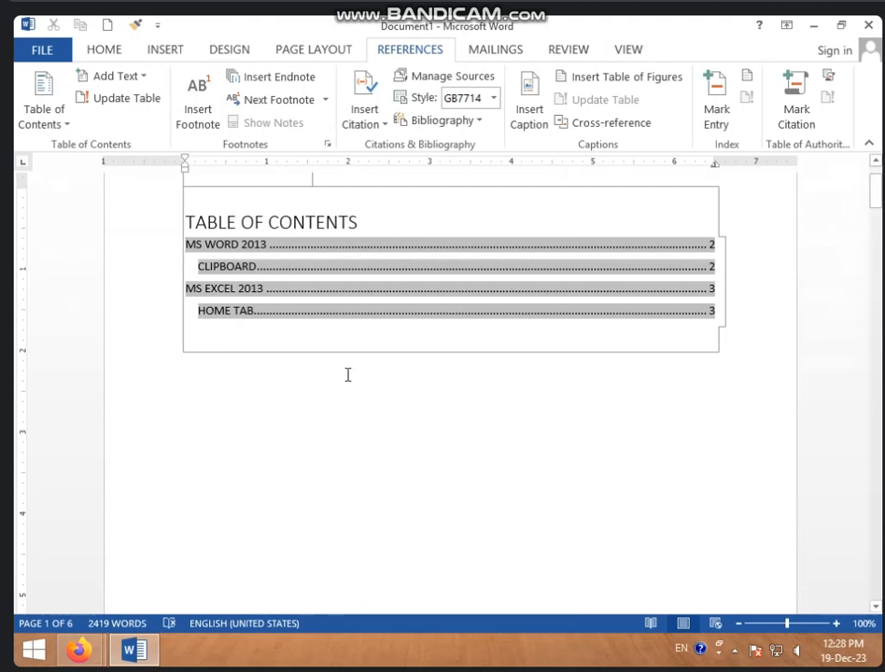
pyautogui.keyDown('ctrl'); pyautogui.click(207, 290); pyautogui.keyUp('ctrl')
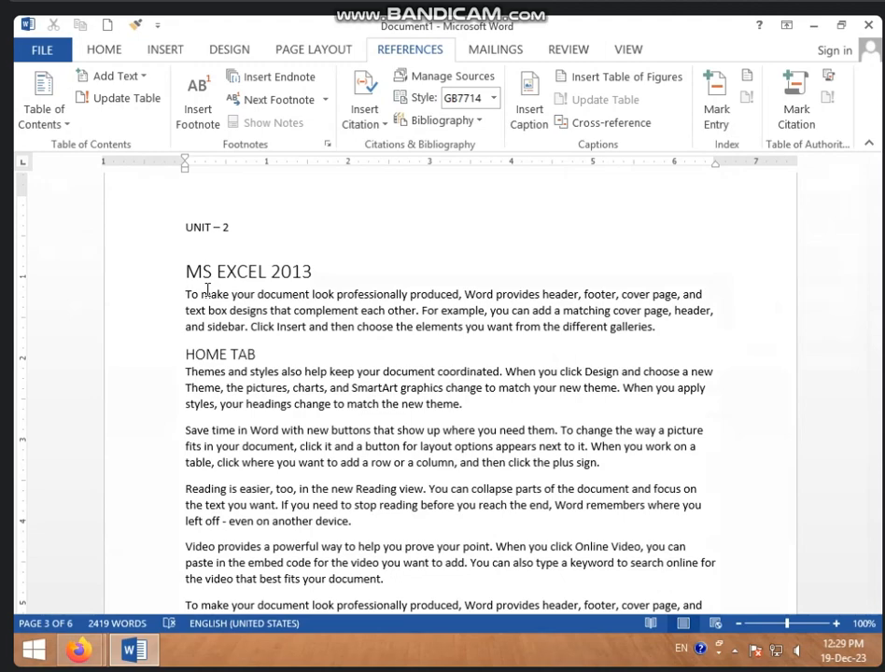
pyautogui.scroll(15, 310, 460)
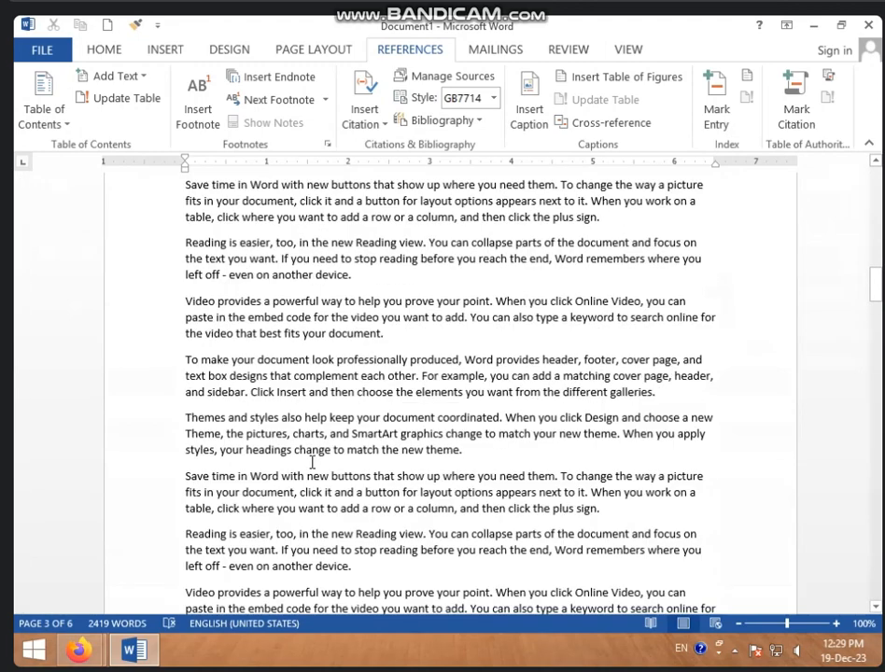
pyautogui.scroll(-10, 312, 461)
pyautogui.scroll(4, 312, 461)
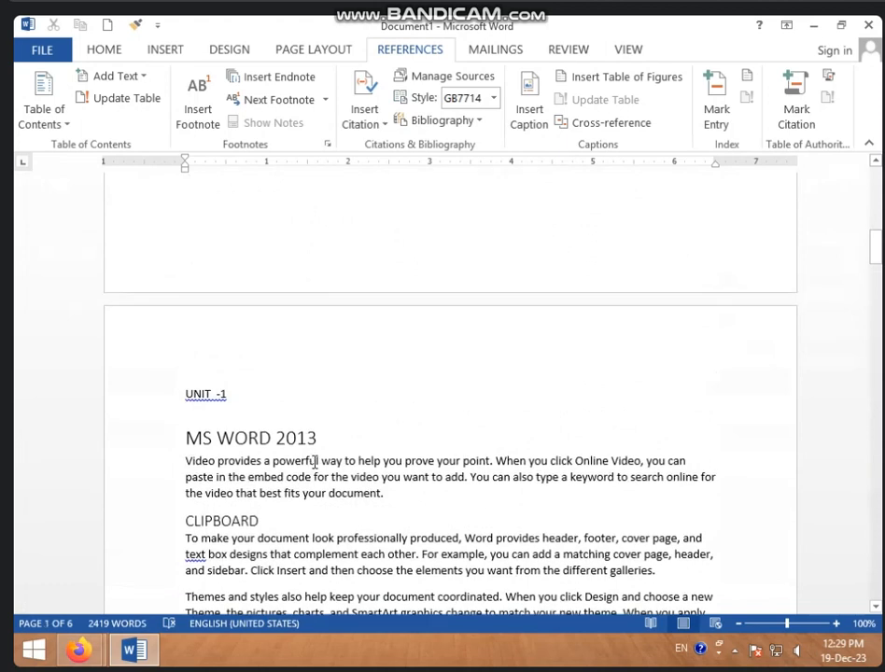
pyautogui.scroll(1, 314, 461)
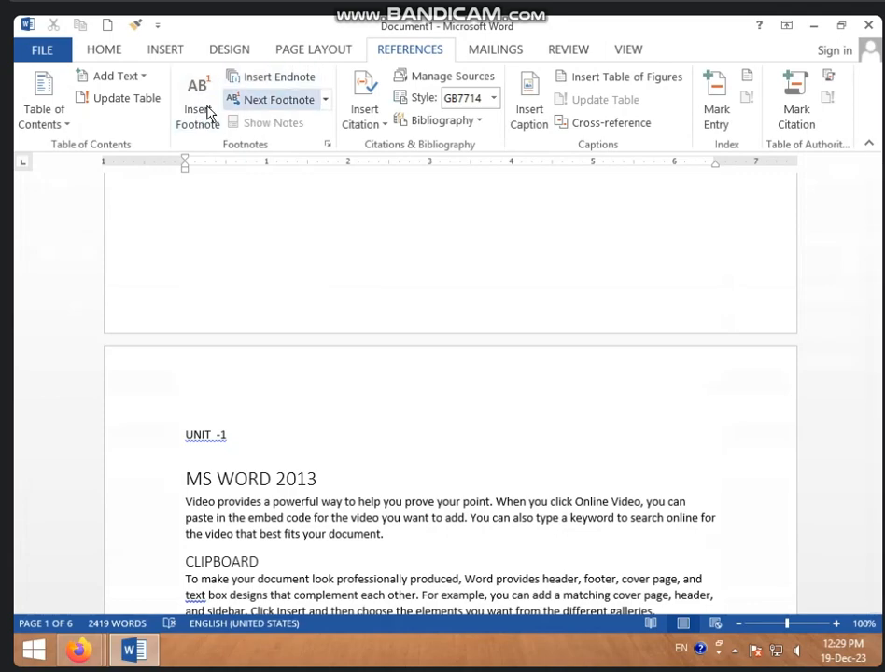
# Add a new line reading COMPUTER after the second paragraph under the CLIPBOARD heading
pyautogui.scroll(-8, 328, 336)
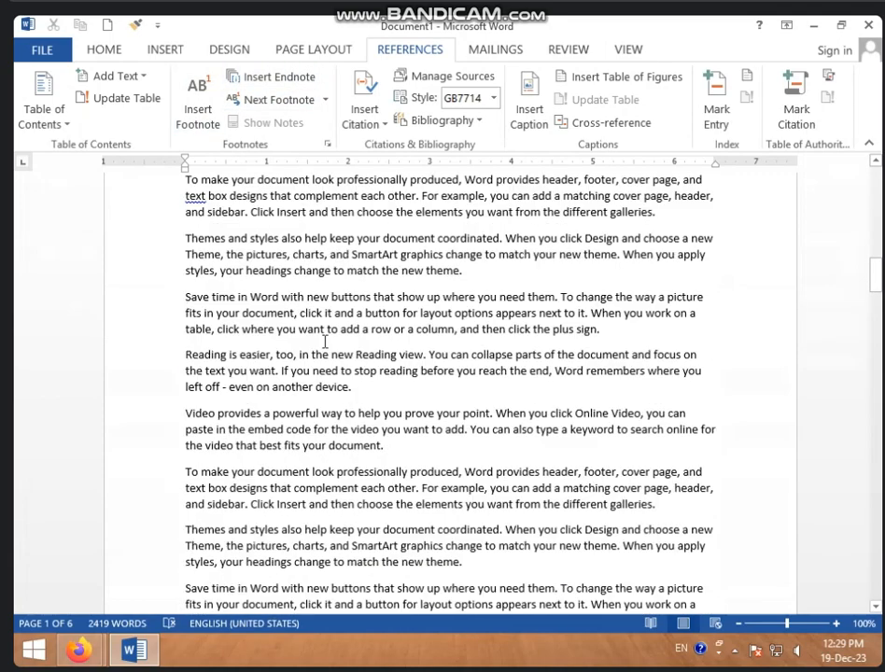
pyautogui.scroll(-5, 325, 341)
pyautogui.scroll(1, 427, 354)
pyautogui.scroll(-1, 507, 340)
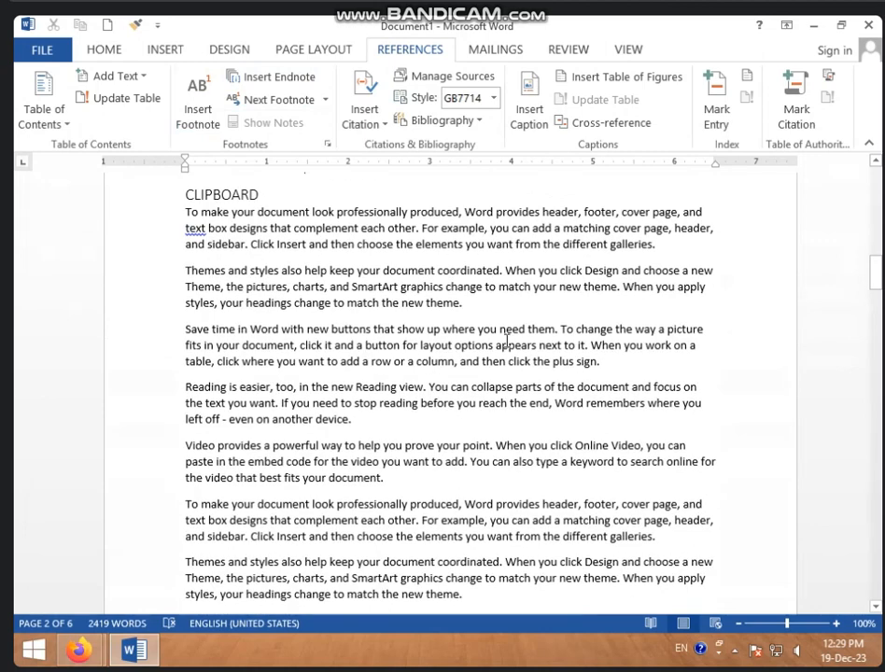
pyautogui.click(480, 306)
pyautogui.press('Return')
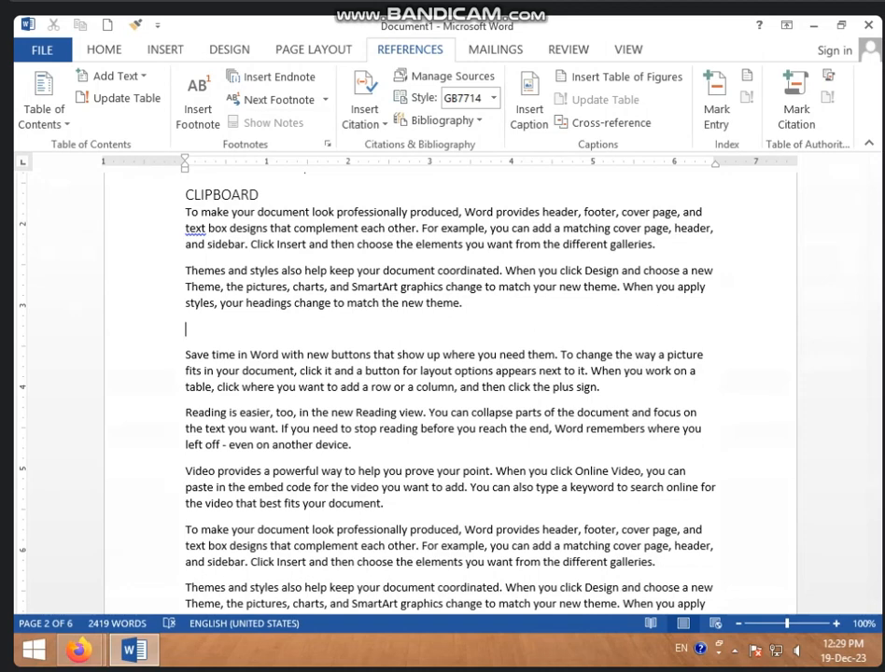
pyautogui.press('BackSpace')
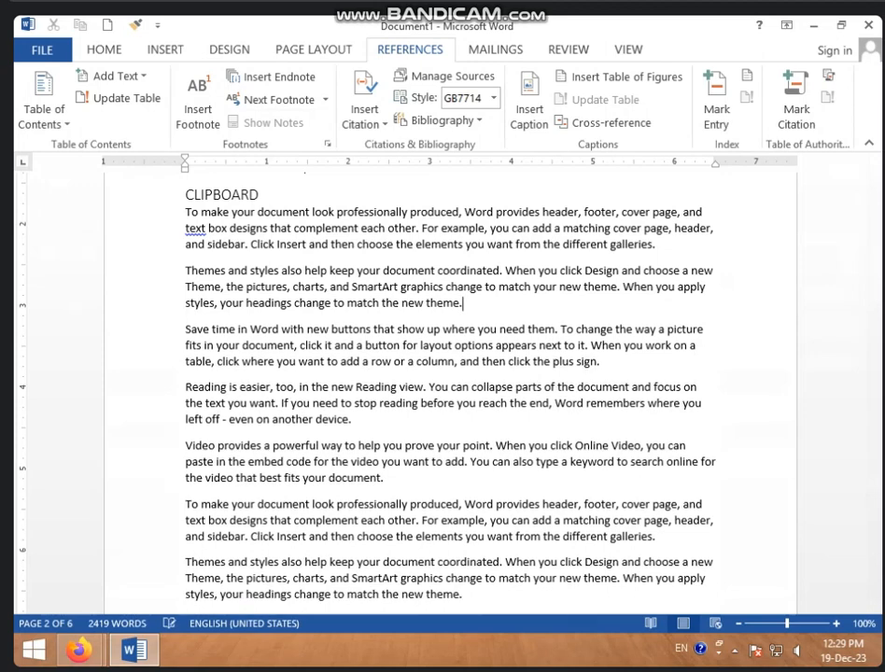
pyautogui.press('Return')
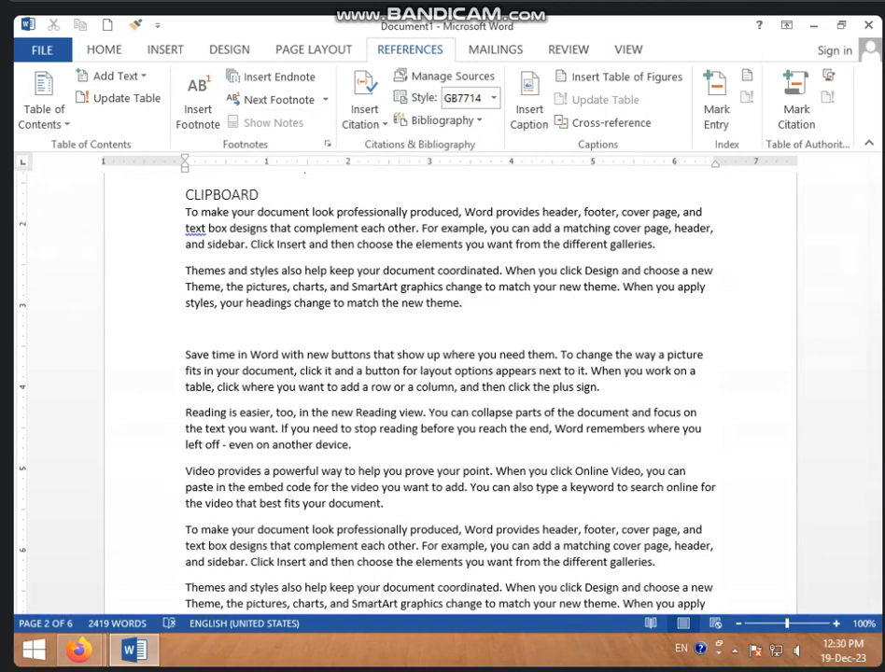
pyautogui.write('COMPUTER')
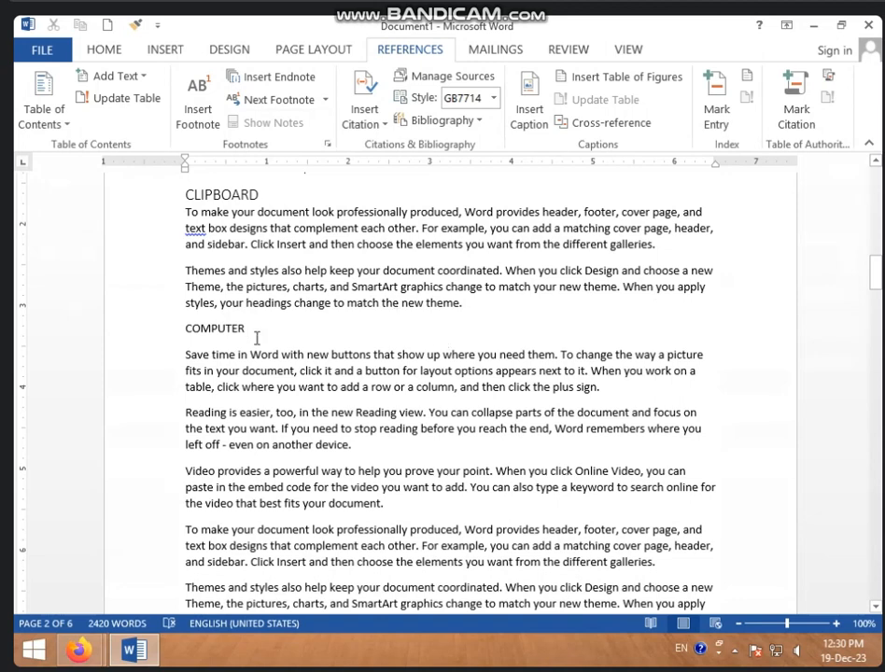
# Insert a footnote directly after the word COMPUTER
pyautogui.moveTo(186, 329); pyautogui.dragTo(261, 336)
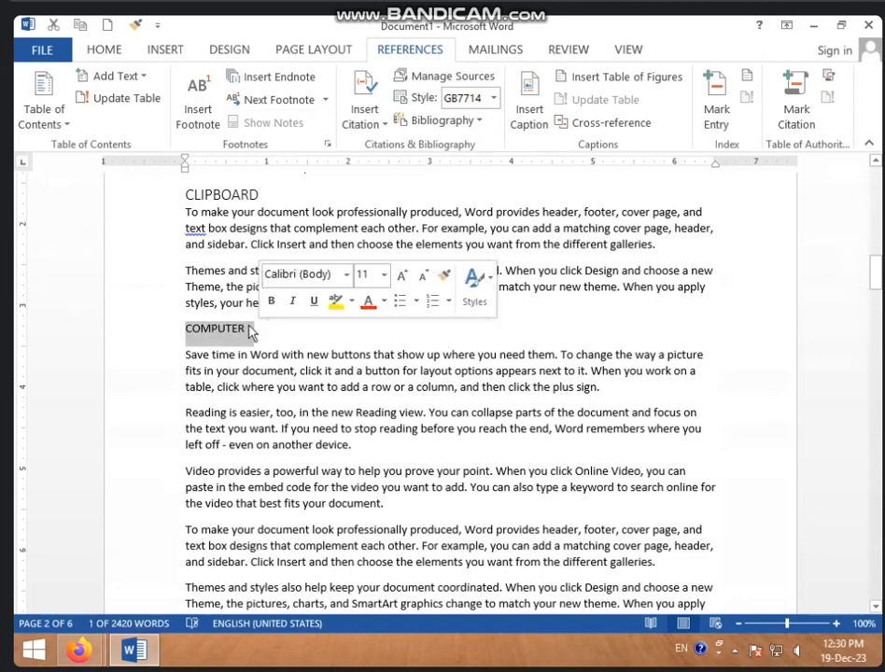
pyautogui.click(250, 329)
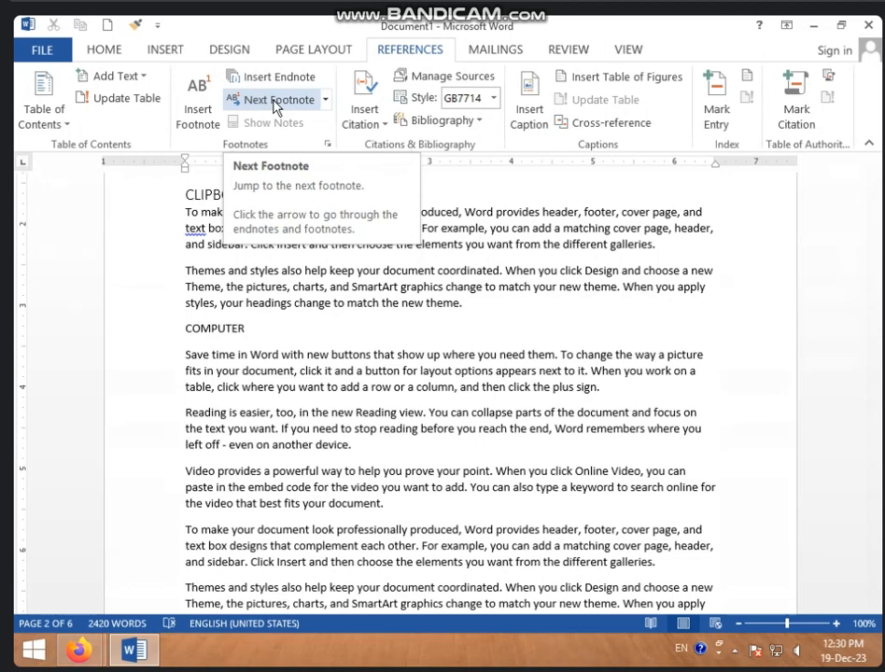
pyautogui.click(208, 124)
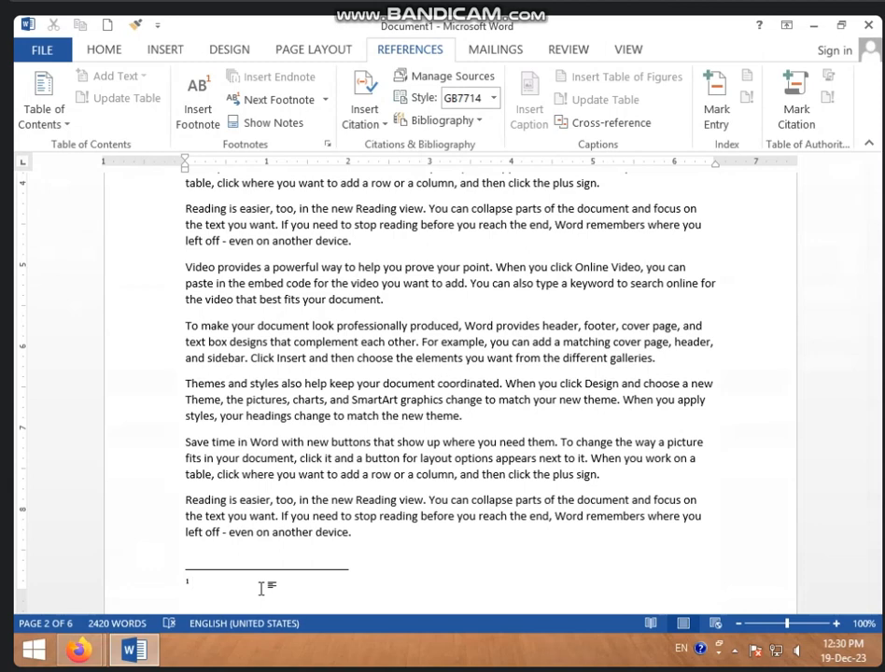
pyautogui.write('SSA')
pyautogui.press('BackSpace')
pyautogui.press('BackSpace')
pyautogui.press('BackSpace')
pyautogui.write('GHFHF')
pyautogui.press('BackSpace')
pyautogui.press('BackSpace')
pyautogui.press('BackSpace')
pyautogui.press('BackSpace')
pyautogui.press('BackSpace')
# Enter SANGADAK as the text of the footnote for COMPUTER
pyautogui.write('SANGADAK')
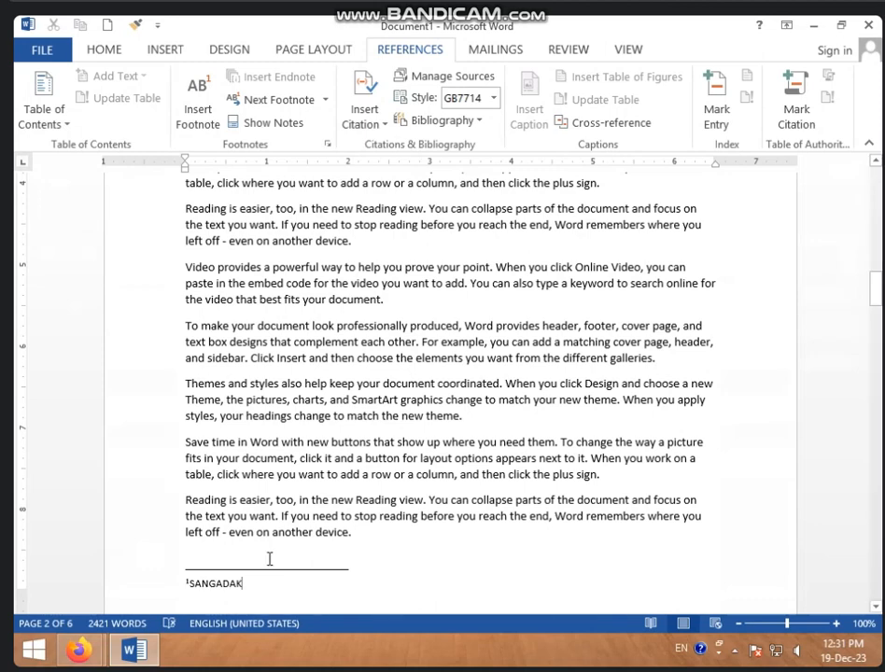
# Examine the footnote mark beside COMPUTER and its matching note at the foot of the page
pyautogui.scroll(1, 269, 558)
pyautogui.scroll(10, 270, 558)
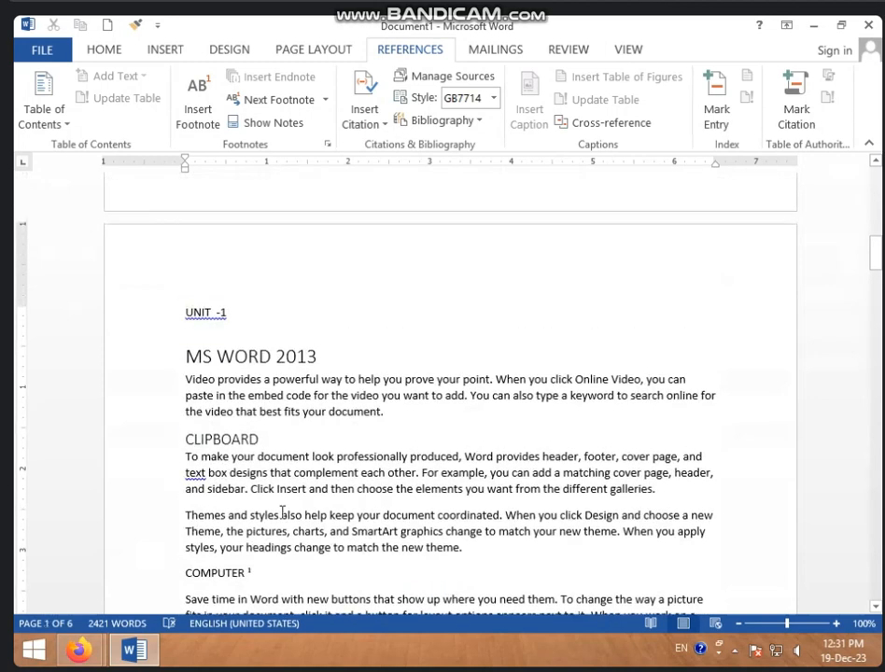
pyautogui.click(263, 571)
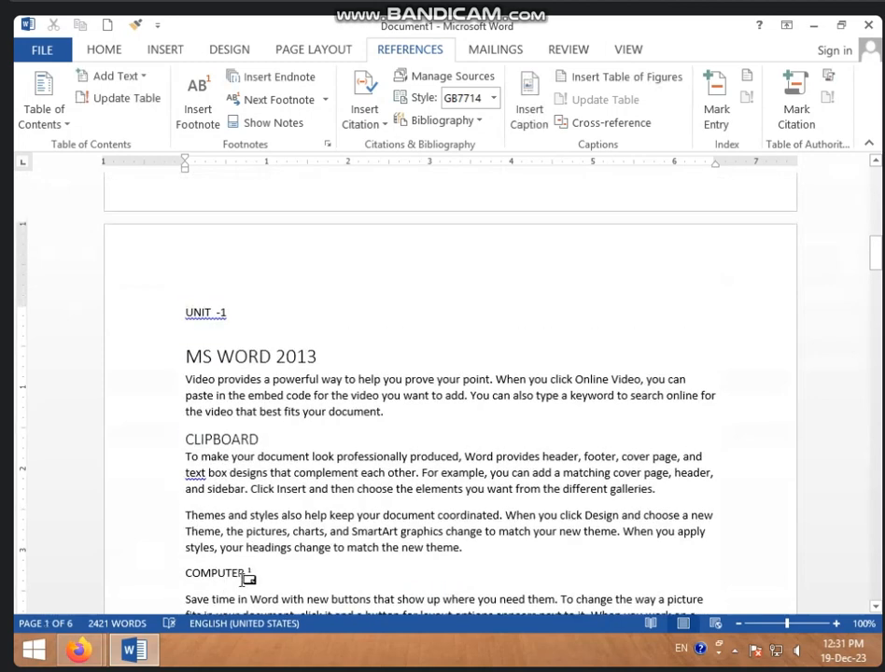
pyautogui.moveTo(243, 580)
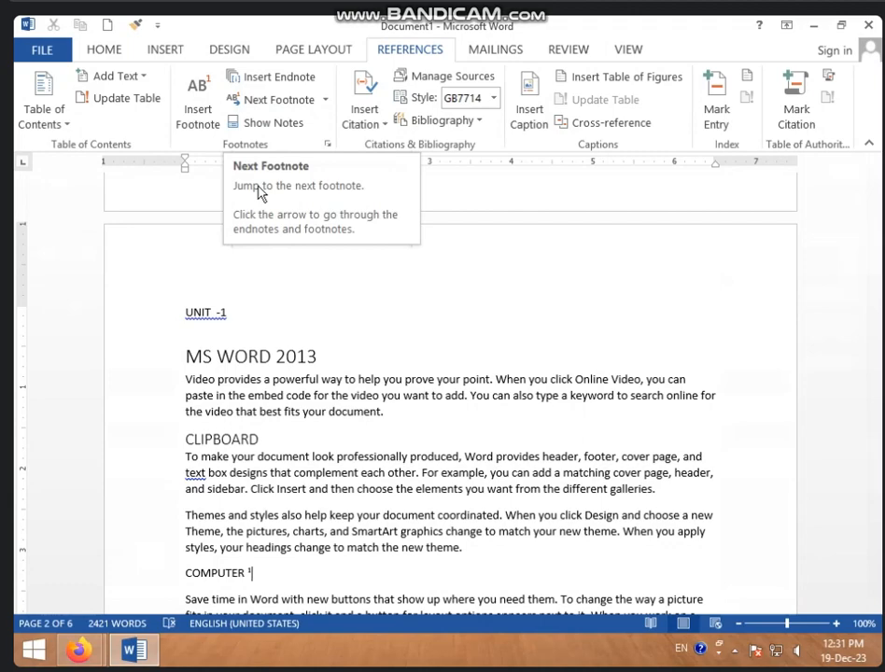
pyautogui.scroll(-5, 261, 193)
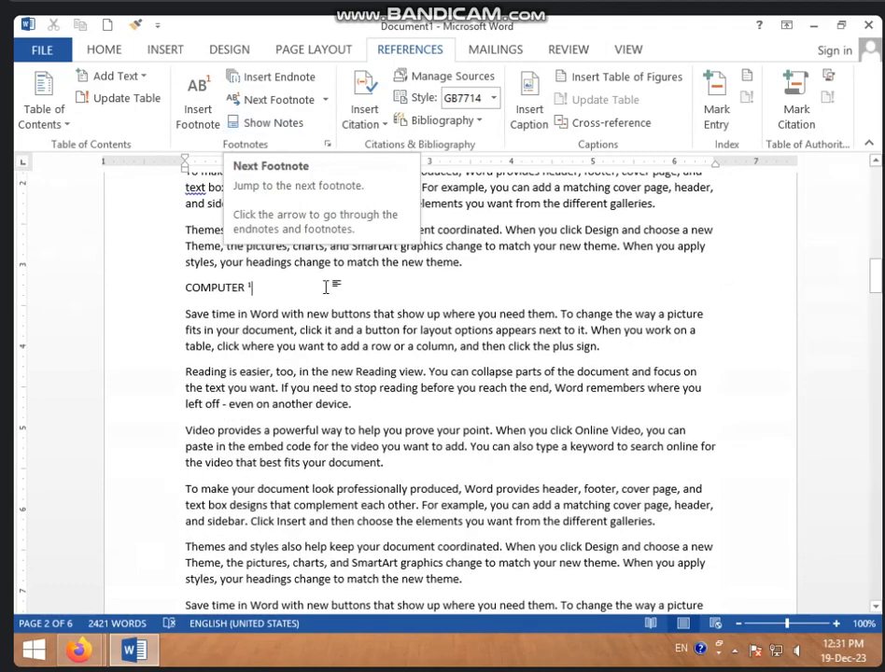
pyautogui.scroll(-6, 269, 439)
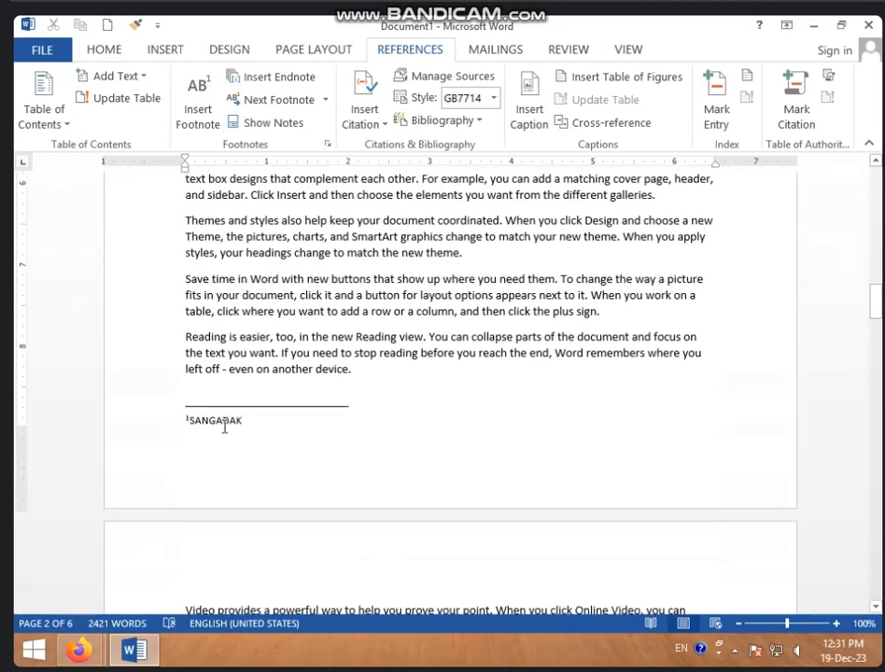
pyautogui.scroll(6, 226, 427)
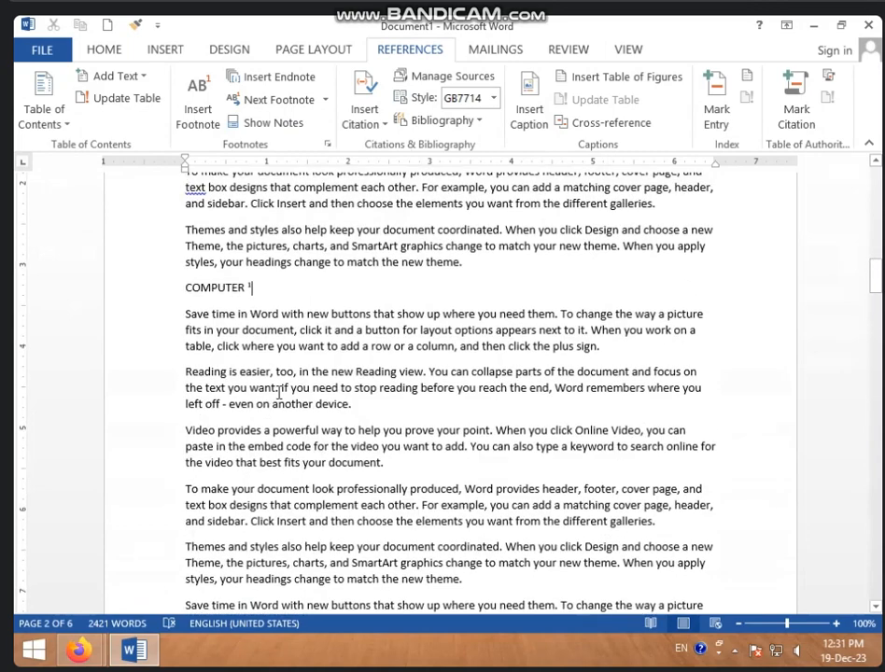
# Move past the MS EXCEL 2013 section to page 4 of the document
pyautogui.scroll(-10, 297, 313)
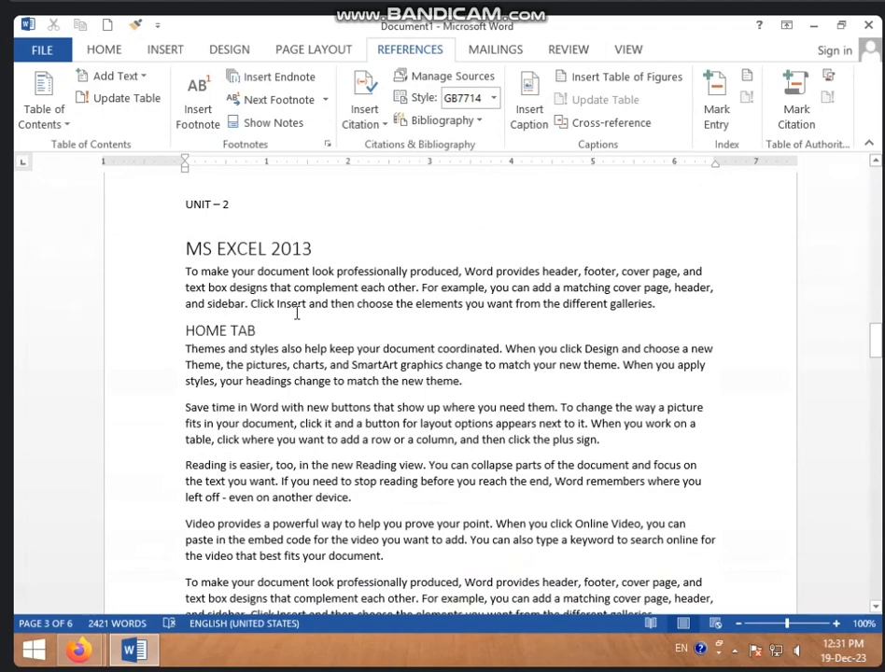
pyautogui.scroll(-20, 297, 313)
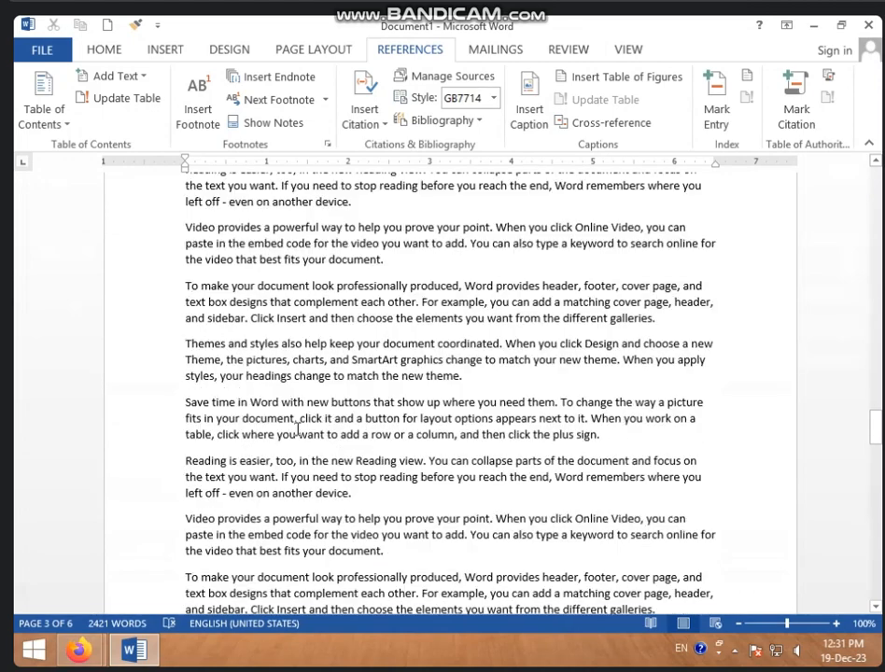
pyautogui.scroll(-10, 298, 430)
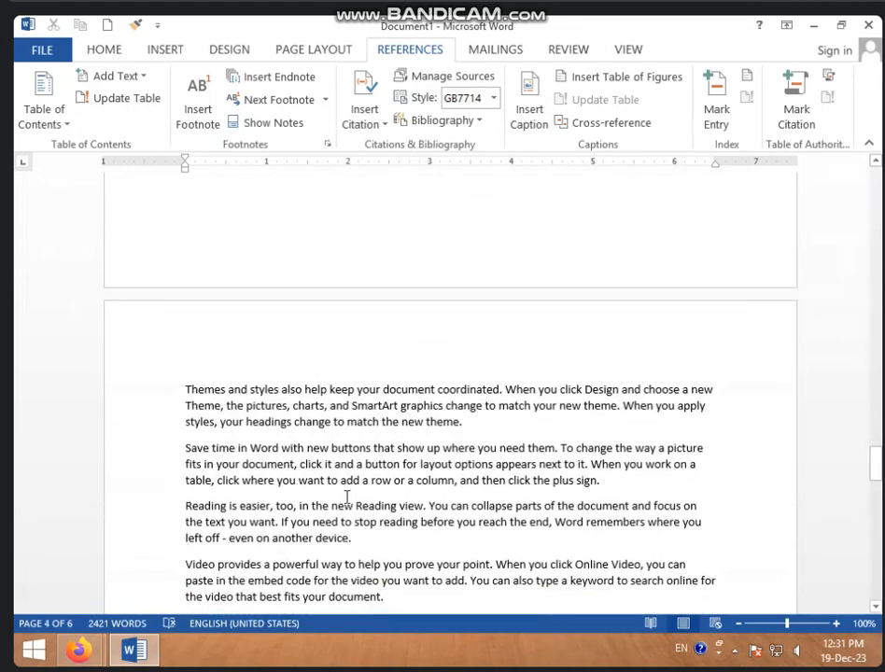